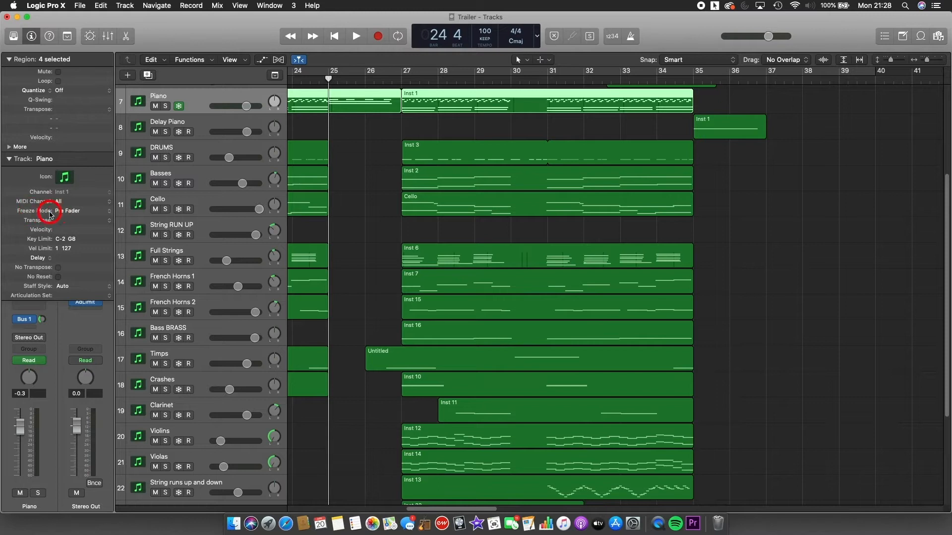
# Step: Show the mixer and examine the effect inserts and sends on the frozen Piano channel strip
pyautogui.click(77, 214)
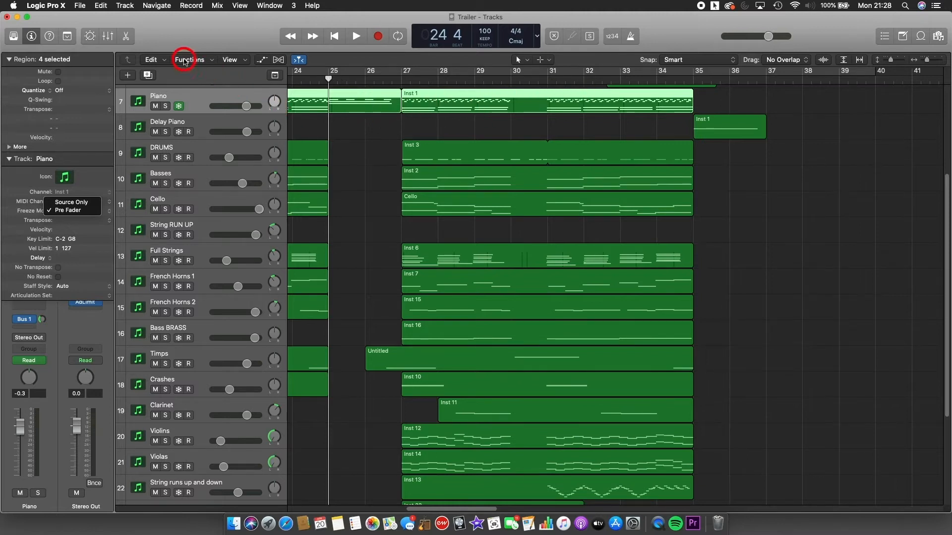
pyautogui.click(113, 40)
pyautogui.click(105, 35)
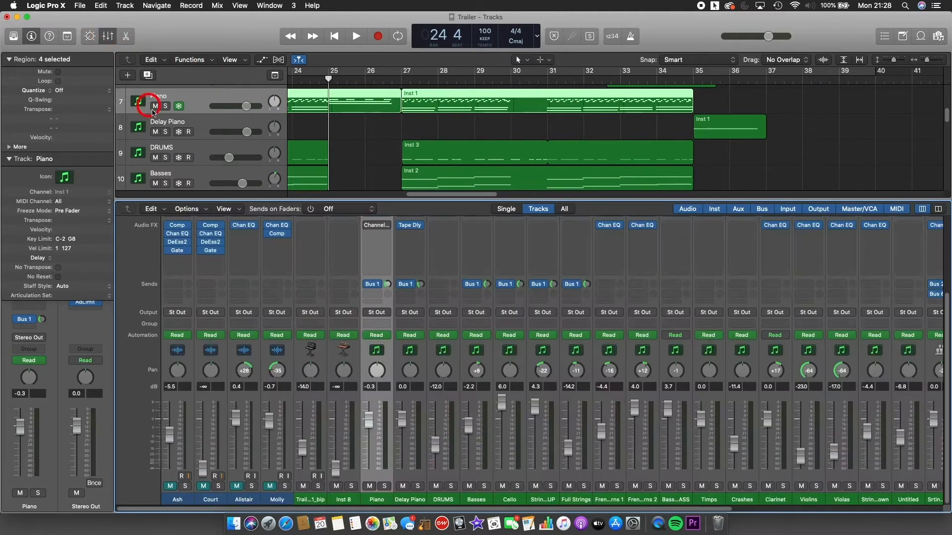
pyautogui.scroll(5, 374, 323)
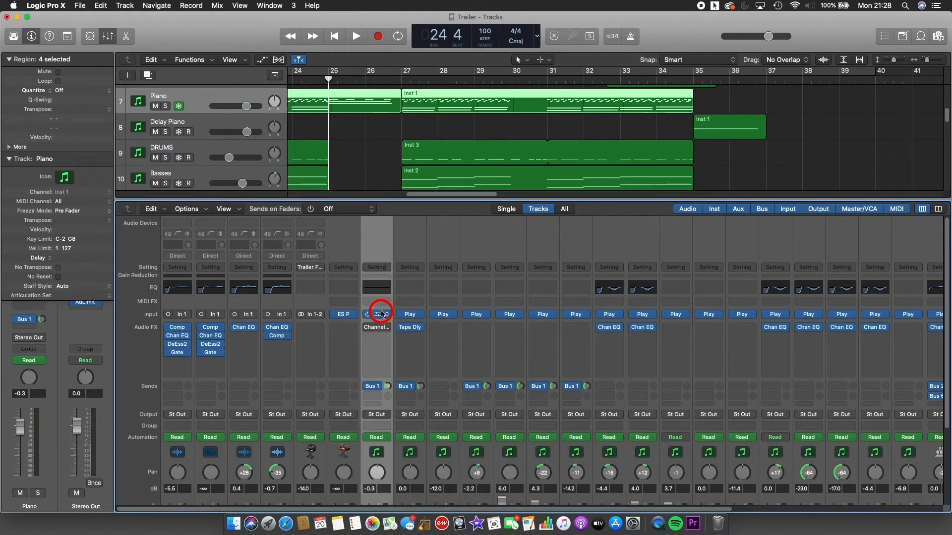
pyautogui.scroll(-3, 381, 364)
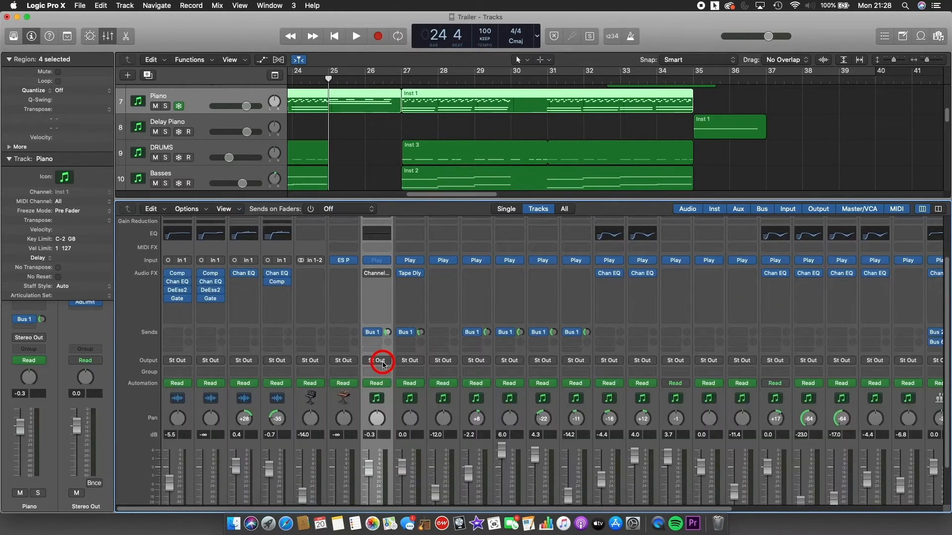
pyautogui.moveTo(366, 258)
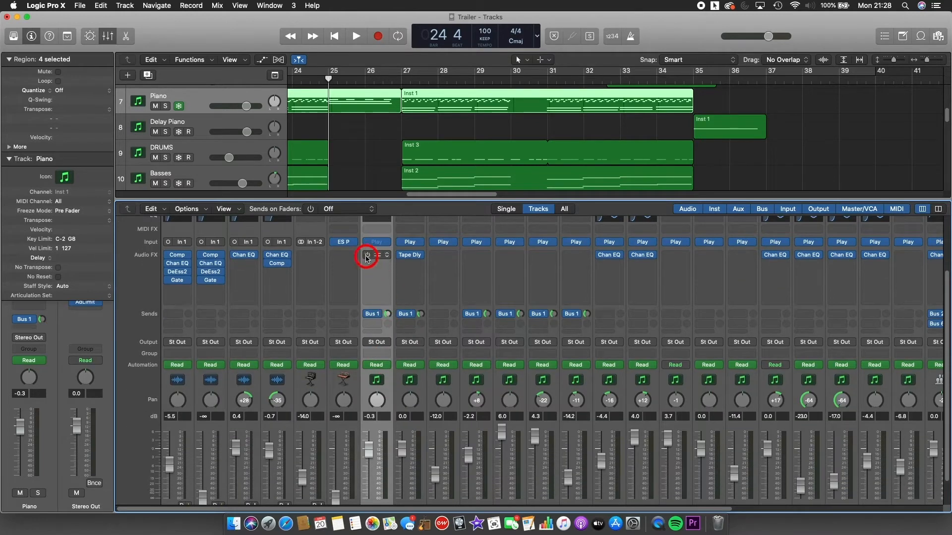
pyautogui.moveTo(366, 258); pyautogui.dragTo(384, 321)
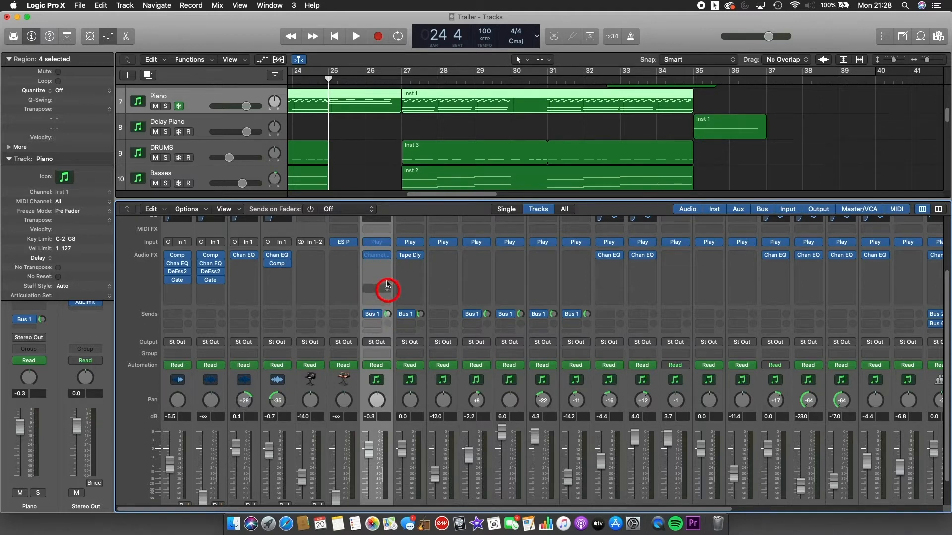
# Step: Set the Piano track's freeze mode to Source Only
pyautogui.click(87, 215)
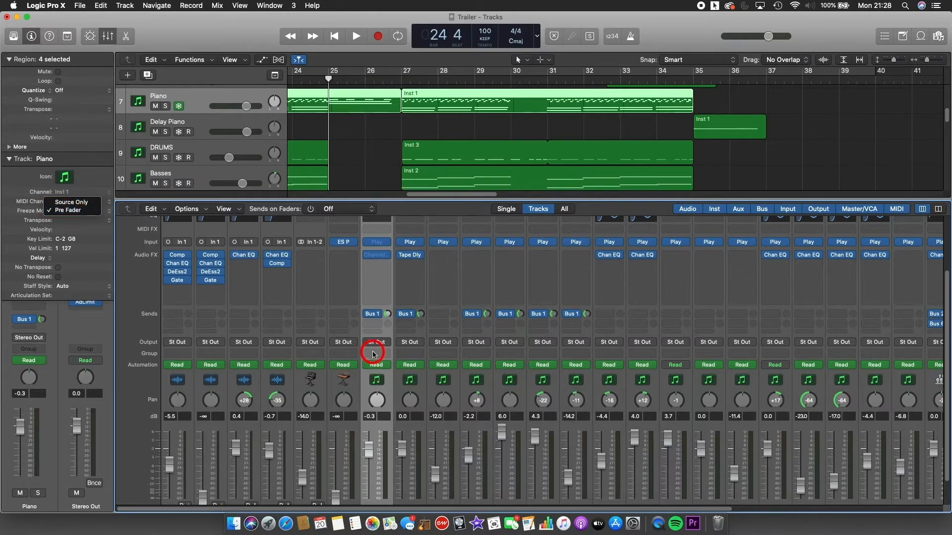
pyautogui.click(72, 202)
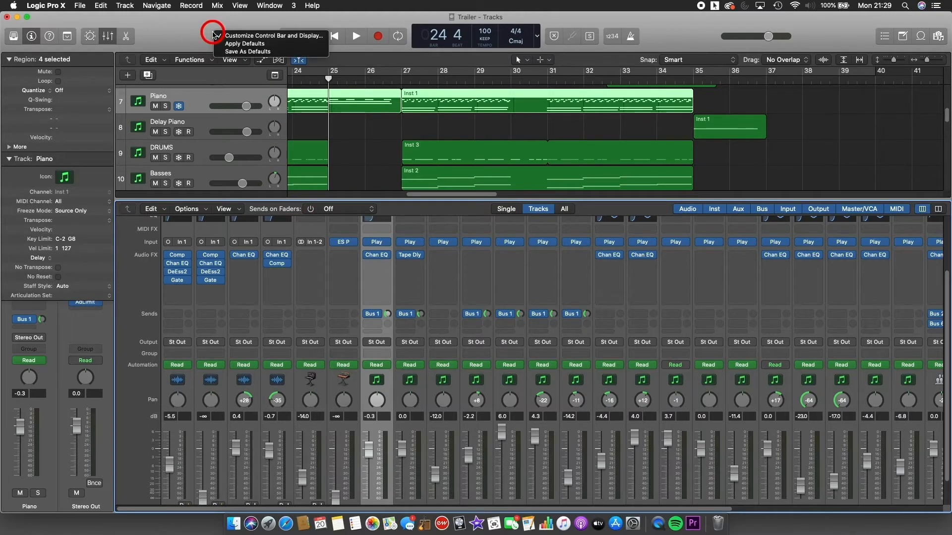
# Step: Customize the control bar so that its LCD uses the Custom display, including the CPU/HD performance meter
pyautogui.click(539, 44)
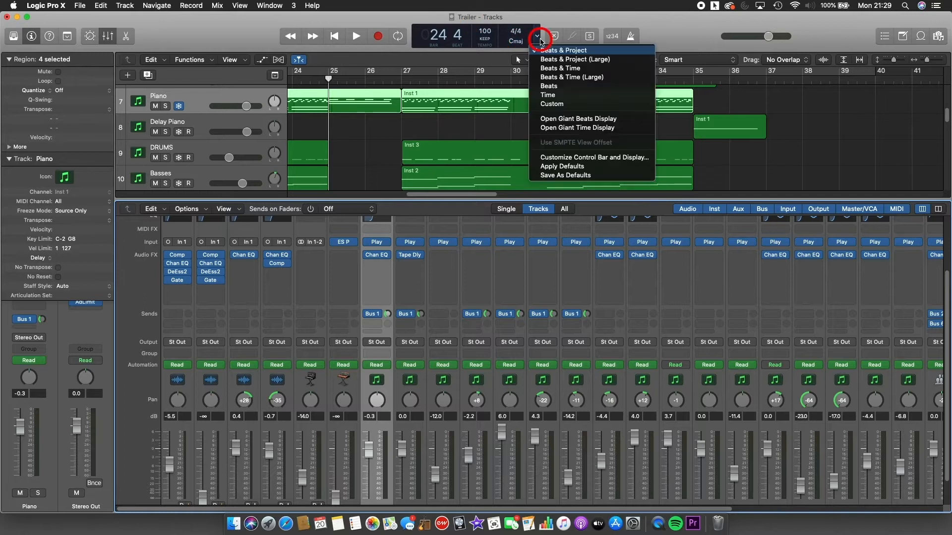
pyautogui.click(261, 40)
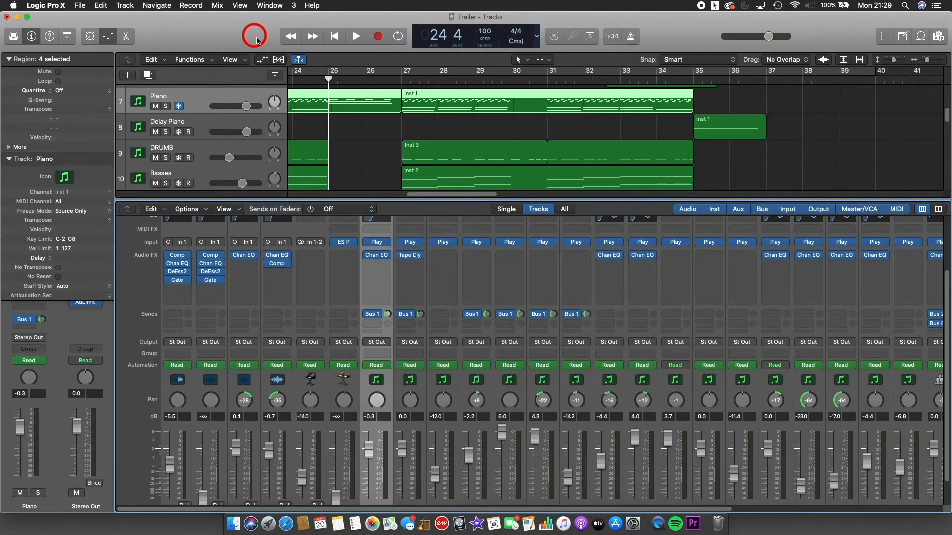
pyautogui.rightClick(253, 29)
pyautogui.click(287, 34)
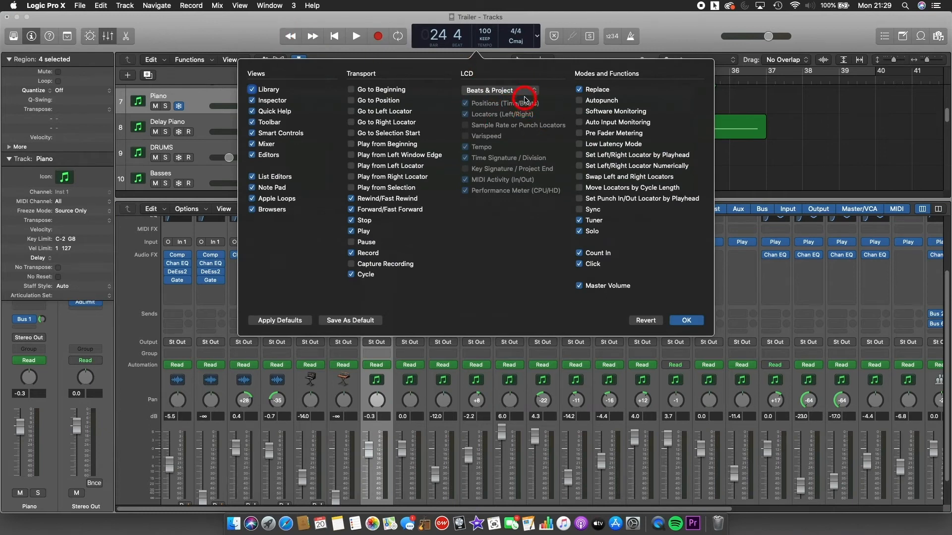
pyautogui.click(525, 96)
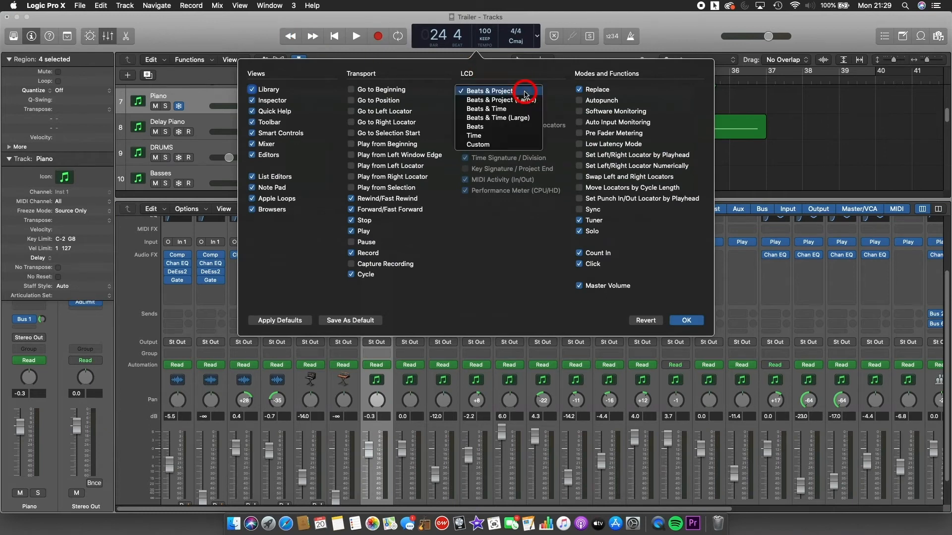
pyautogui.click(499, 146)
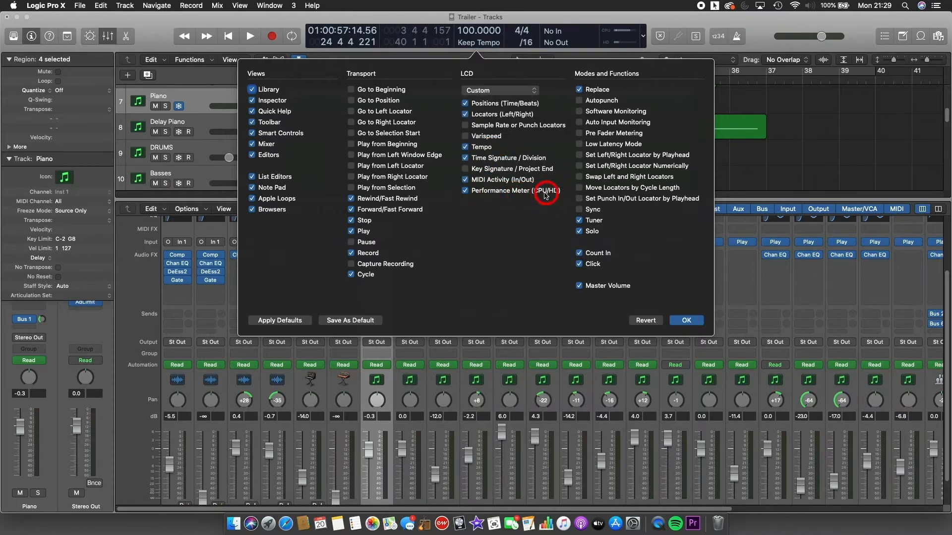
pyautogui.click(689, 320)
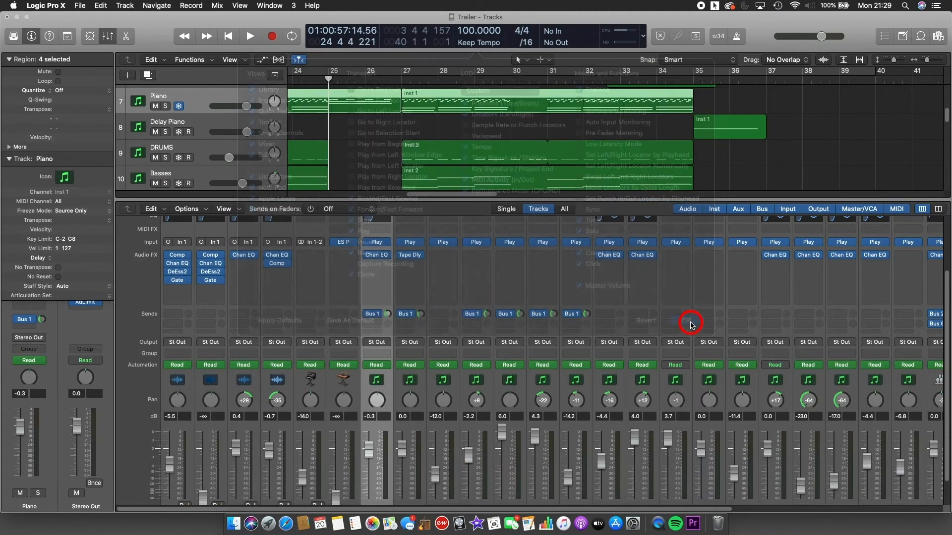
# Step: Open the detailed Performance Meter window and place it beside the piano and drum regions
pyautogui.doubleClick(620, 36)
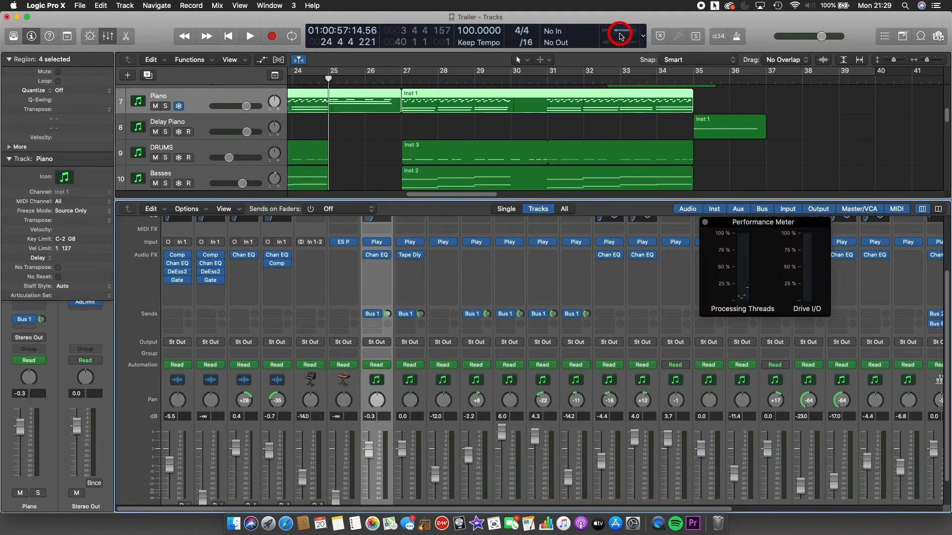
pyautogui.moveTo(761, 223); pyautogui.dragTo(813, 170)
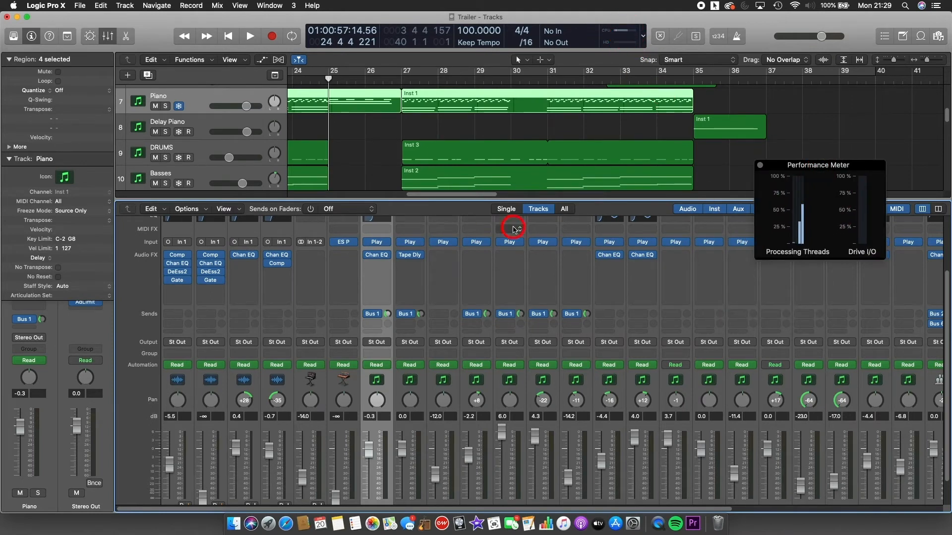
# Step: Play the arrangement from about bar 25 while checking the processing load, stop, and return the playhead to bar 25
pyautogui.press('space')
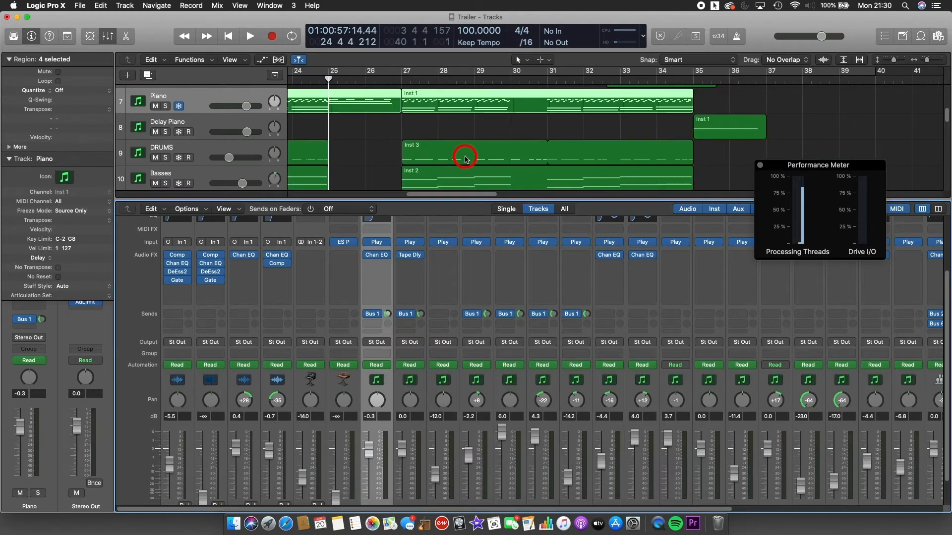
pyautogui.press('space')
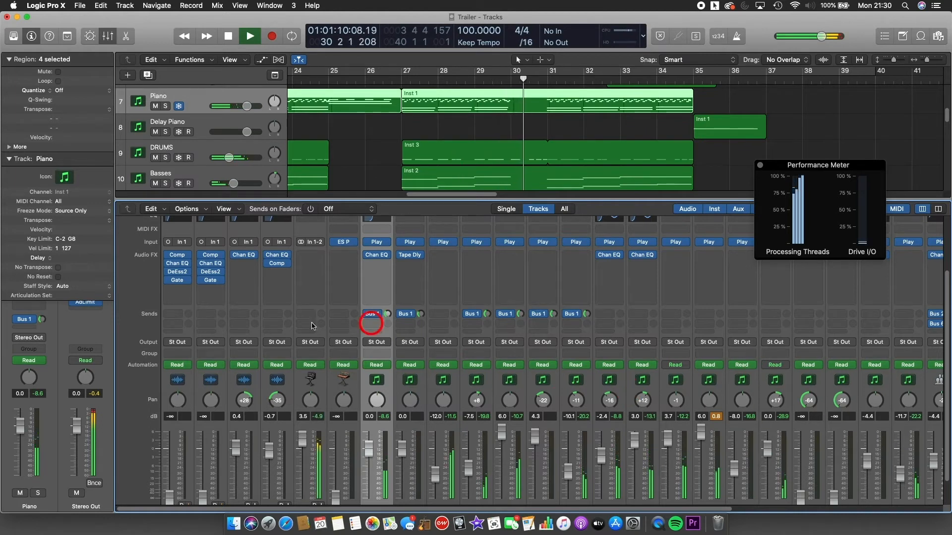
pyautogui.press('space')
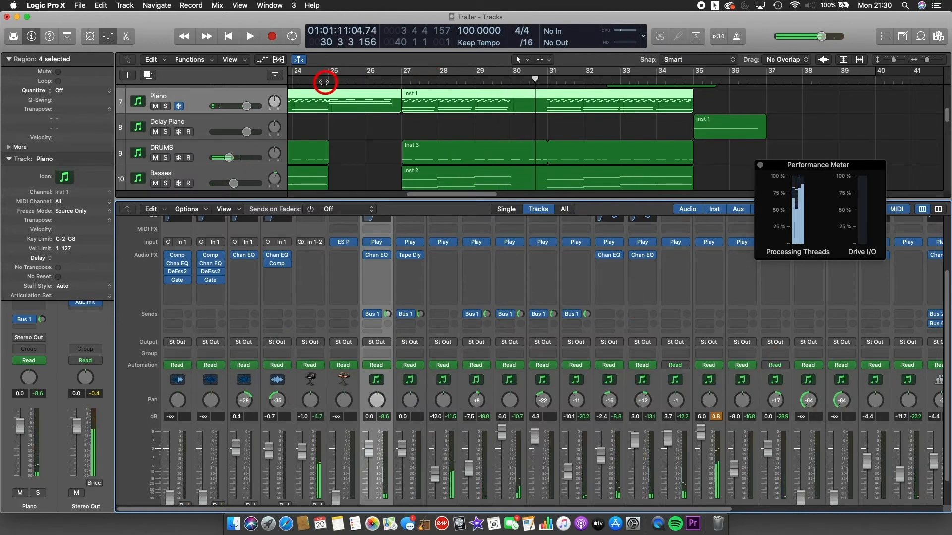
pyautogui.click(327, 80)
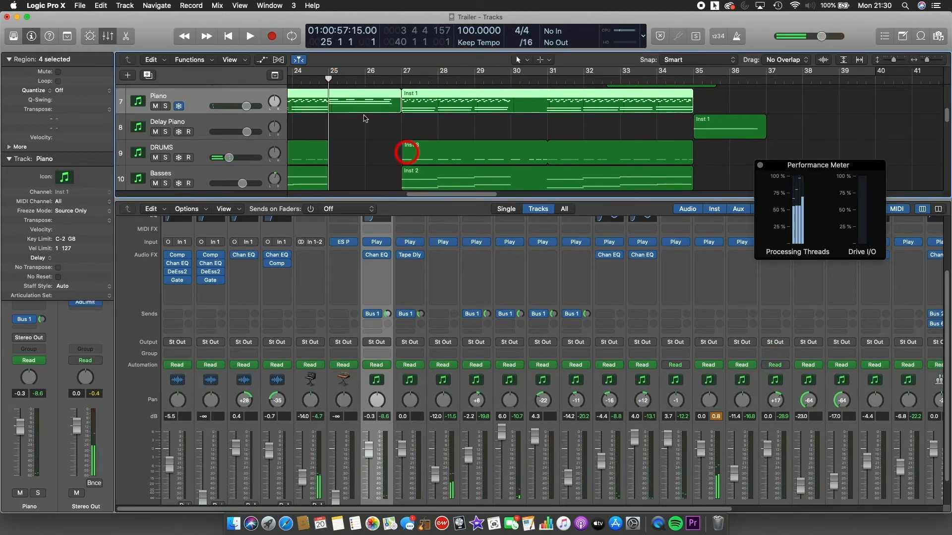
# Step: Hide the mixer and set the Piano track's freeze mode to Pre Fader
pyautogui.click(109, 36)
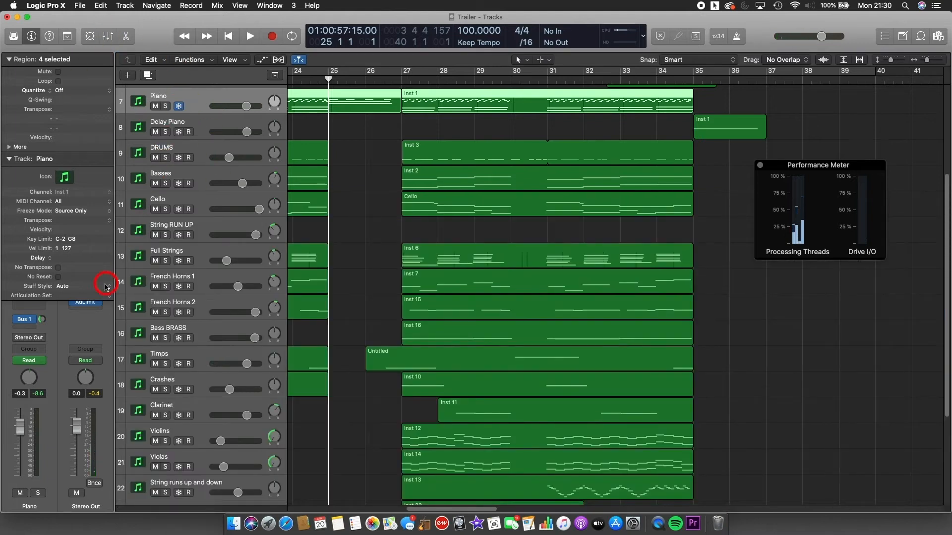
pyautogui.click(69, 211)
pyautogui.click(78, 215)
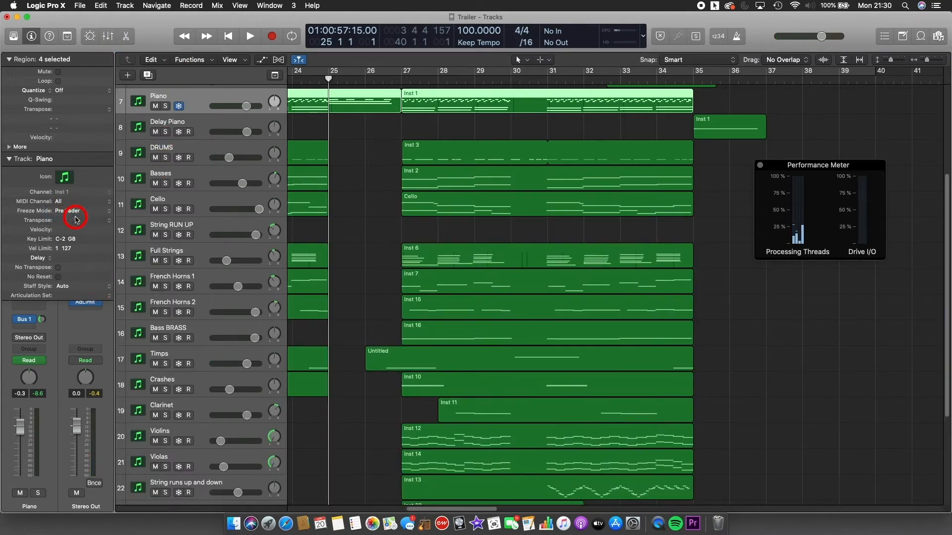
# Step: Turn on Freeze for the Trailer FX 1_bip and Inst 8 tracks
pyautogui.scroll(5, 231, 120)
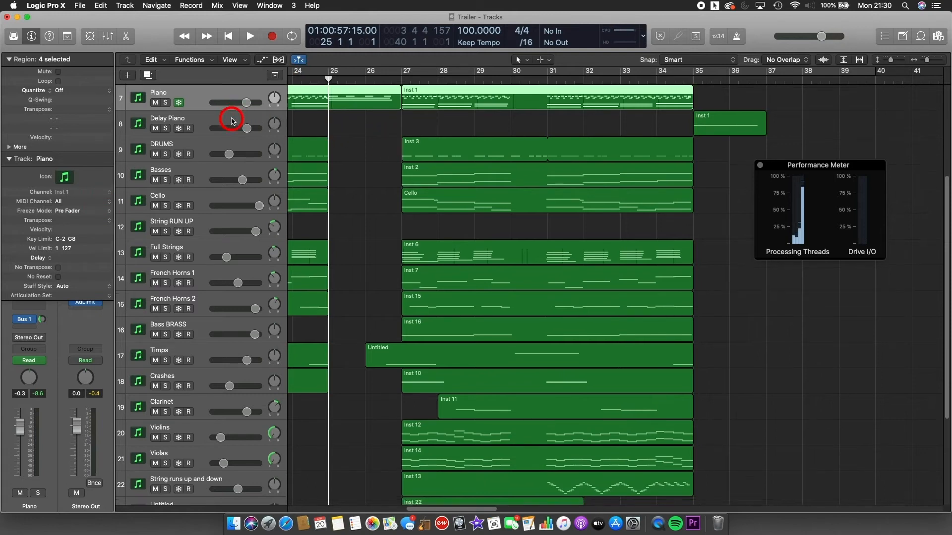
pyautogui.click(166, 134)
pyautogui.click(166, 134)
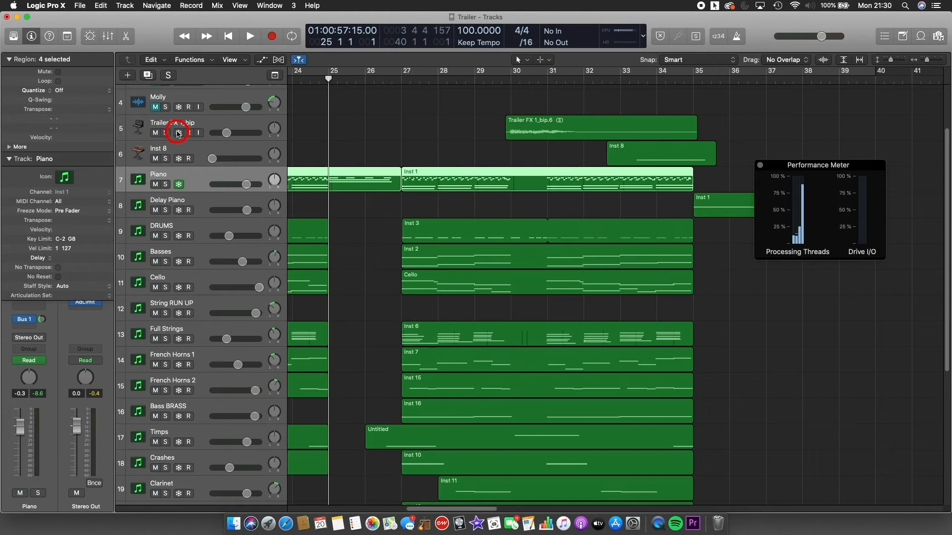
pyautogui.click(179, 163)
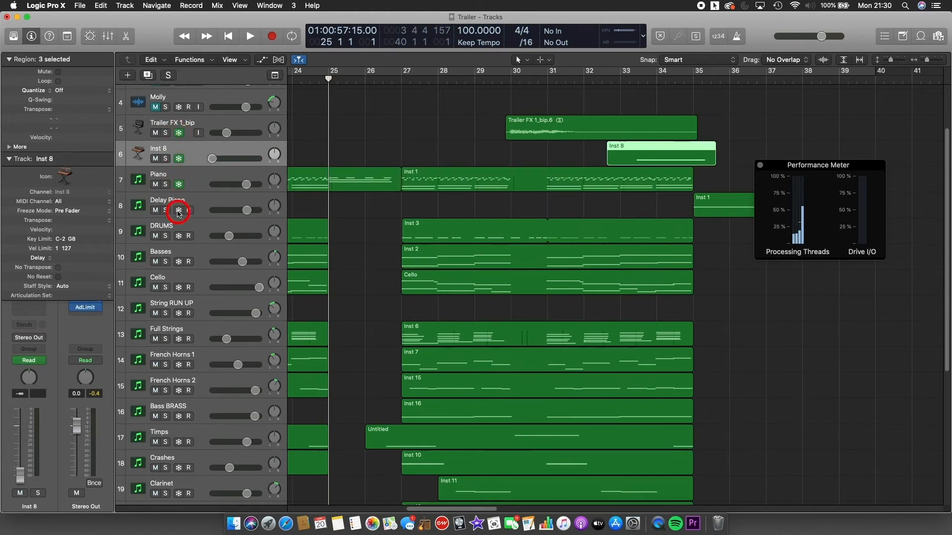
# Step: Turn on Freeze for all the remaining instrument tracks at once, and select only the Timps track
pyautogui.click(200, 231)
pyautogui.scroll(-8, 201, 233)
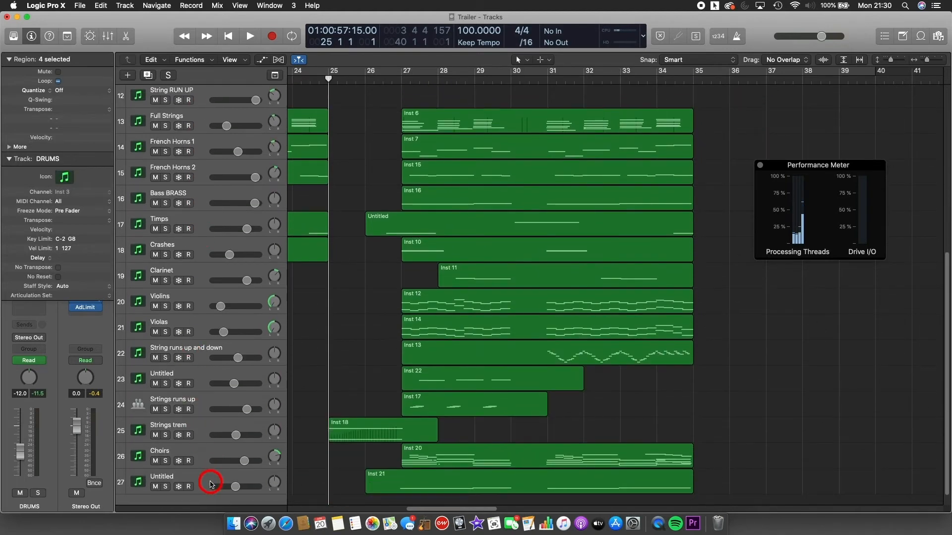
pyautogui.press('super+a')
pyautogui.click(179, 487)
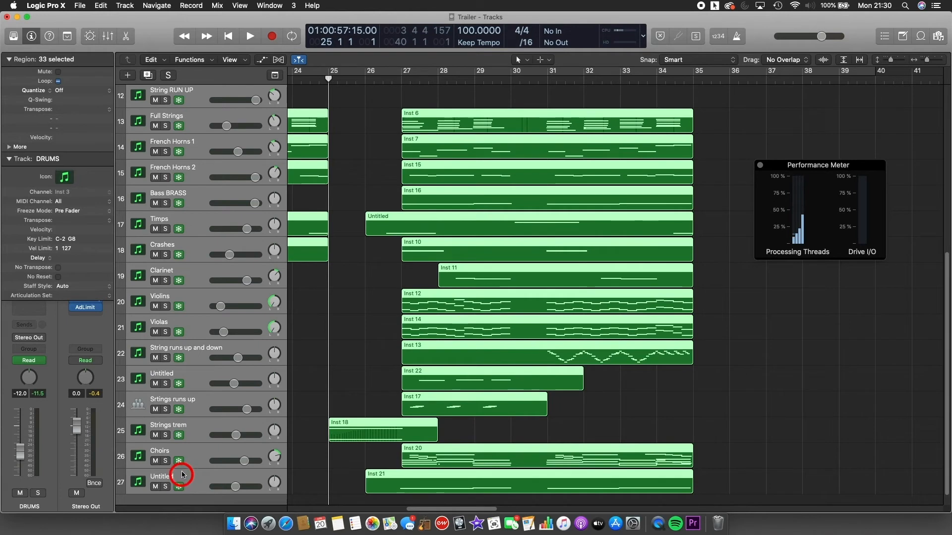
pyautogui.click(198, 215)
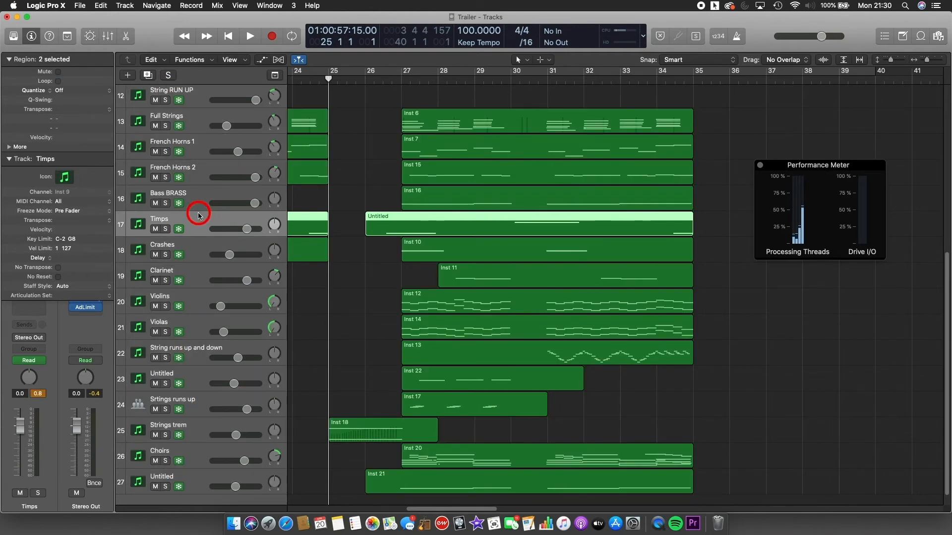
# Step: Start playback to render the freeze files for all the tracks marked for freezing
pyautogui.scroll(6, 198, 214)
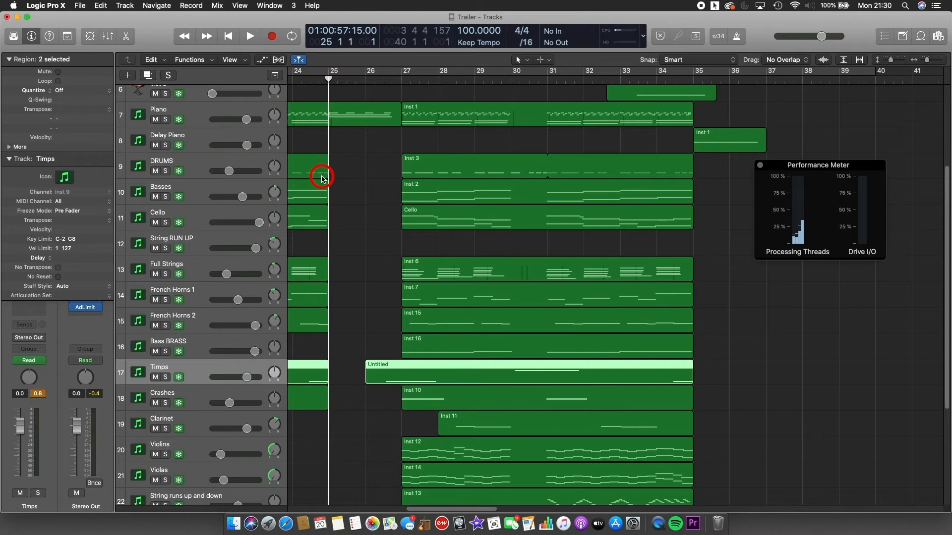
pyautogui.press('Return')
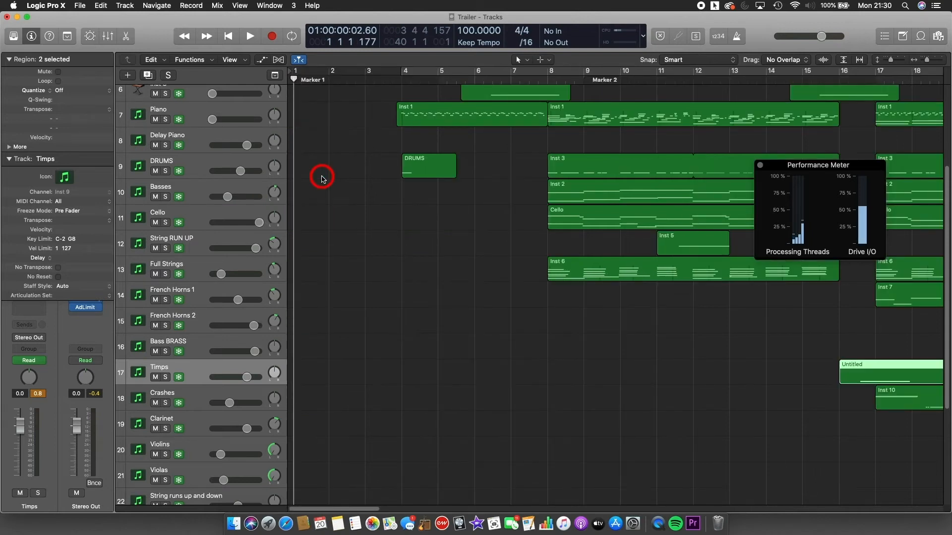
pyautogui.press('space')
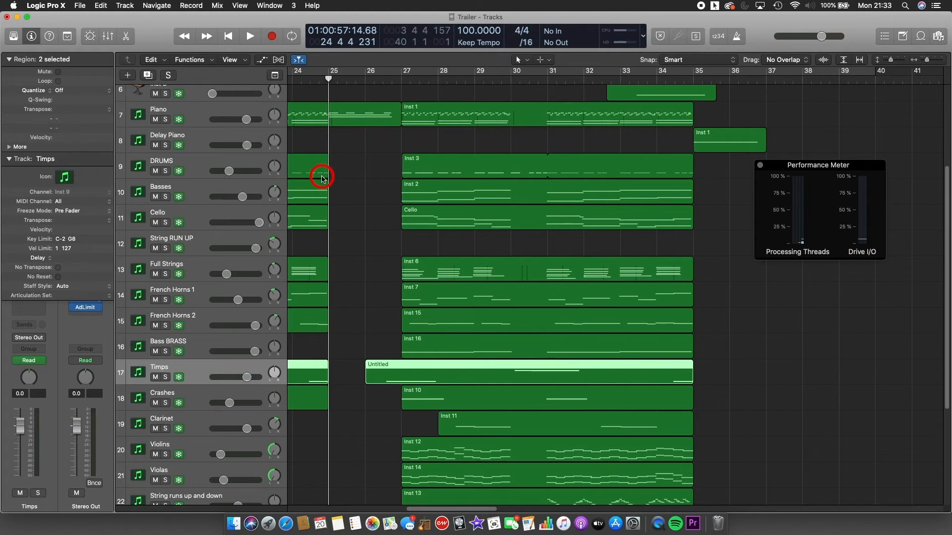
# Step: Move the Performance Meter closer to the regions and play the frozen arrangement from about bar 25 to check the processing load
pyautogui.scroll(3, 371, 158)
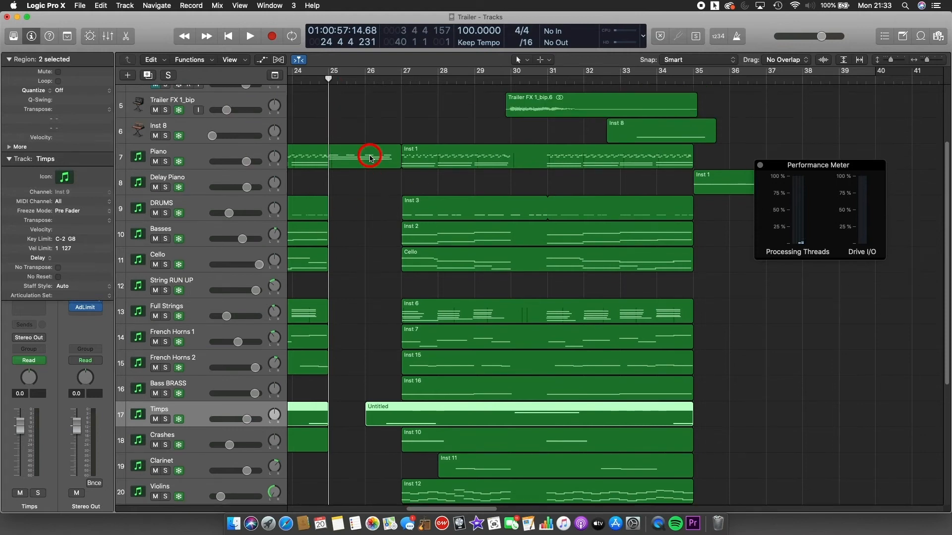
pyautogui.scroll(-3, 371, 159)
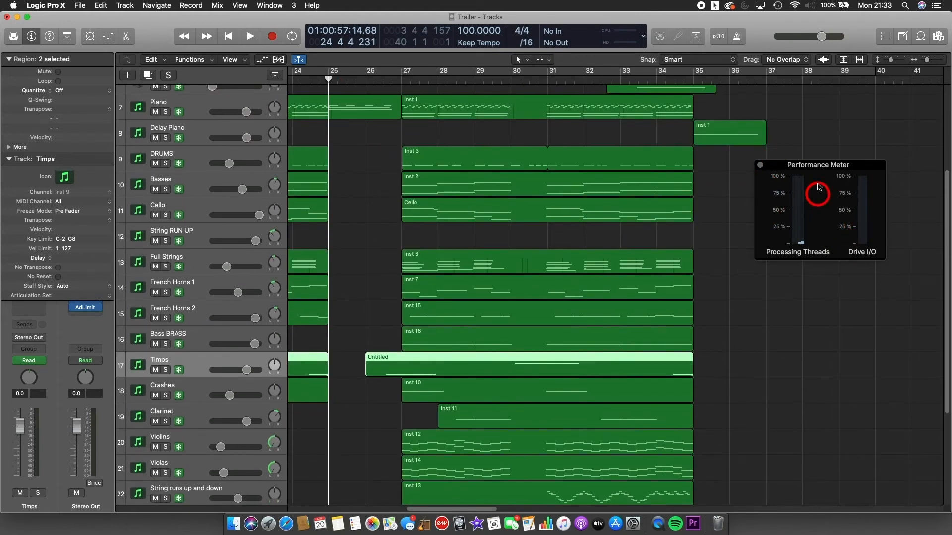
pyautogui.moveTo(816, 171); pyautogui.dragTo(761, 161)
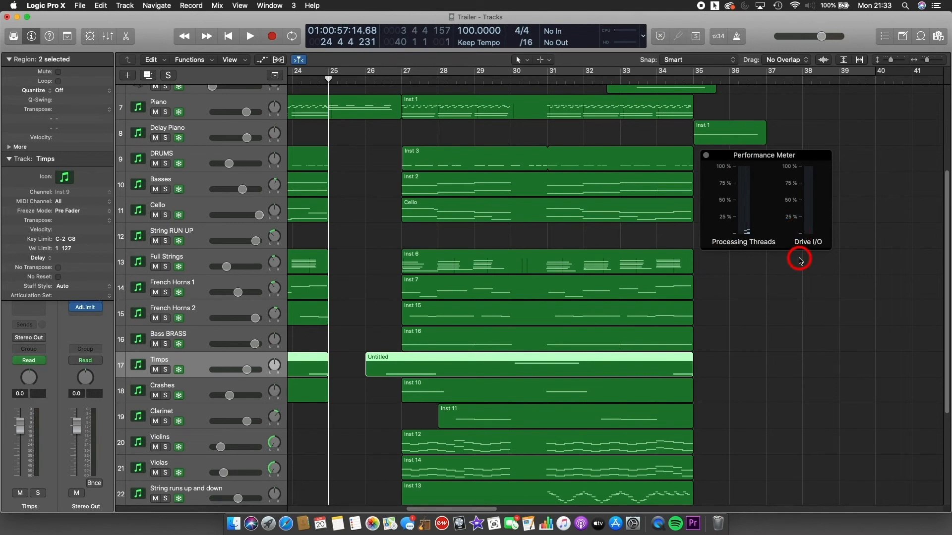
pyautogui.press('space')
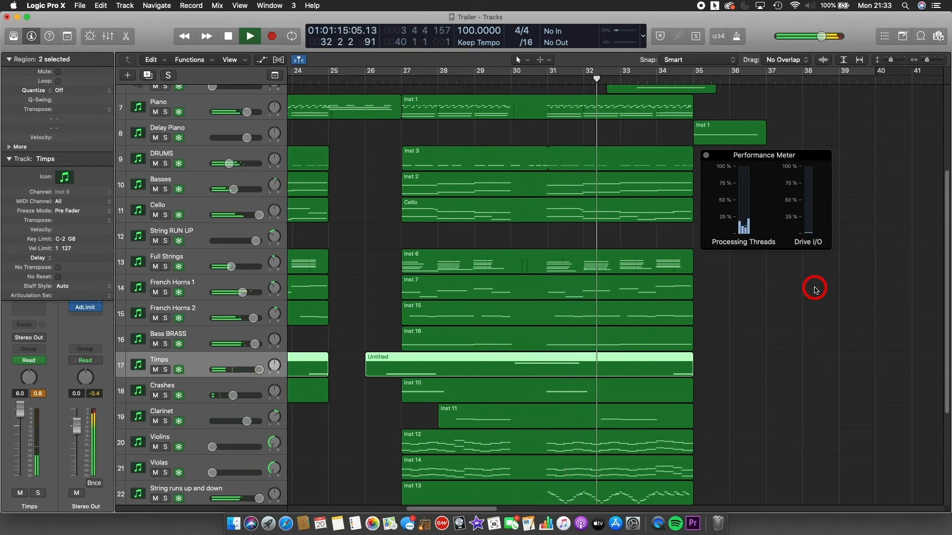
# Step: Stop playback and move the Performance Meter slightly further away from the main block of regions
pyautogui.press('space')
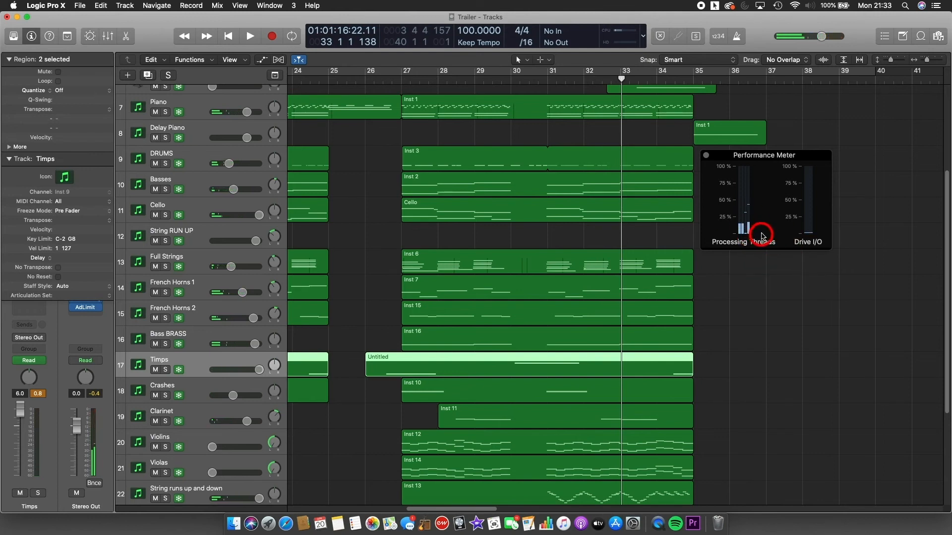
pyautogui.moveTo(746, 227); pyautogui.dragTo(790, 215)
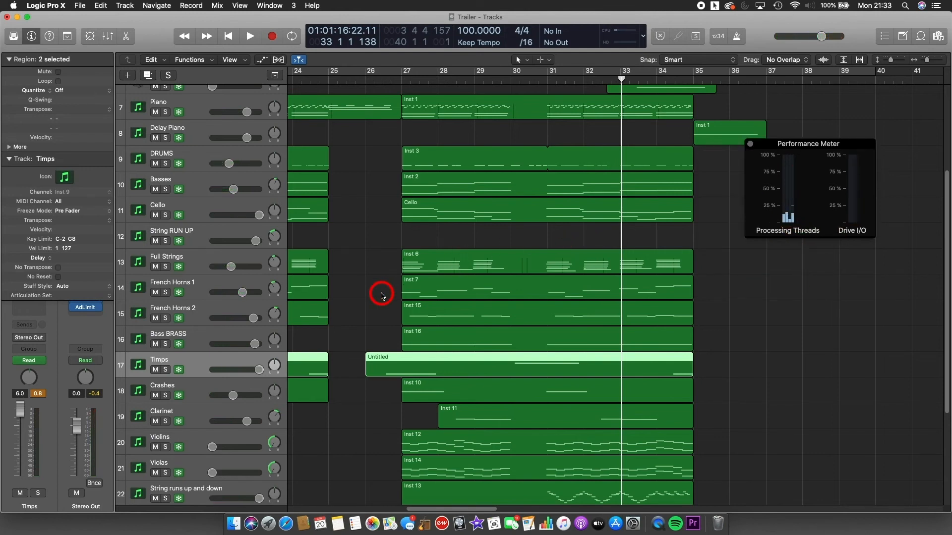
# Step: Turn off Freeze for the Piano track and set the playhead to bar 25
pyautogui.scroll(3, 381, 296)
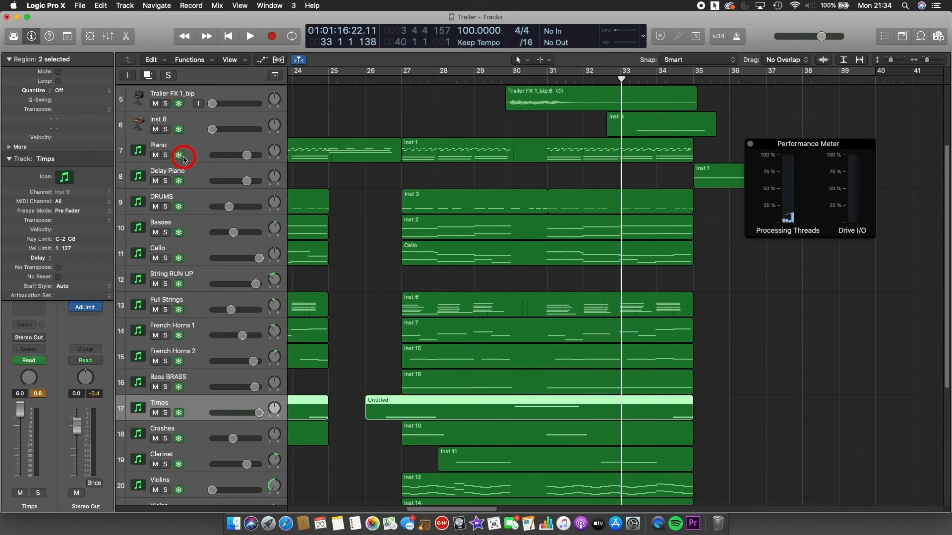
pyautogui.scroll(-10, 290, 241)
pyautogui.scroll(10, 273, 234)
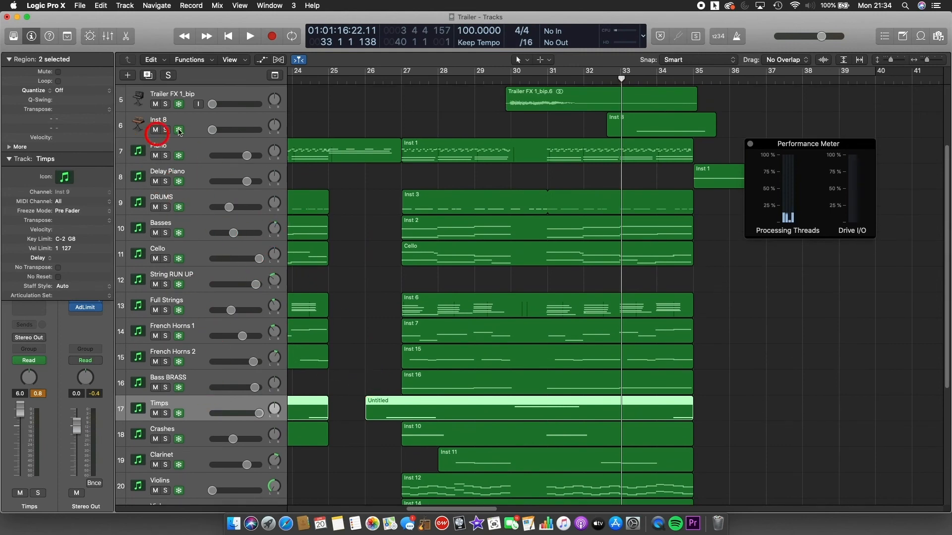
pyautogui.click(179, 156)
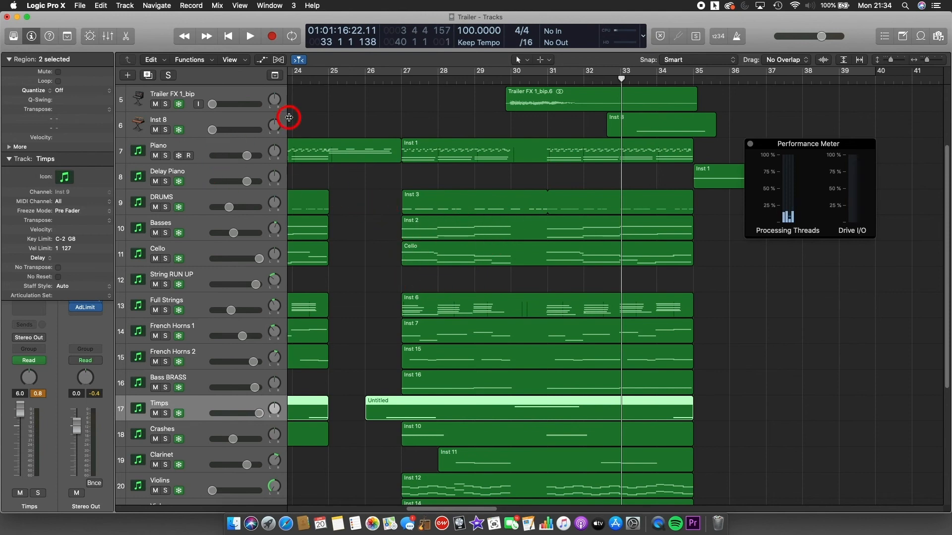
pyautogui.click(328, 79)
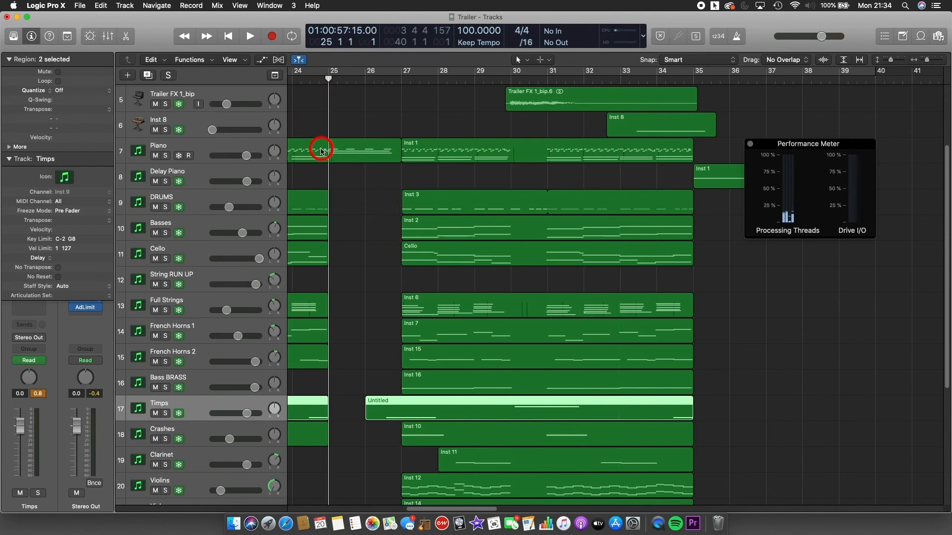
# Step: Show the mixer and compare the audio effect slots of the unfrozen Piano channel with those of the frozen channels
pyautogui.click(108, 36)
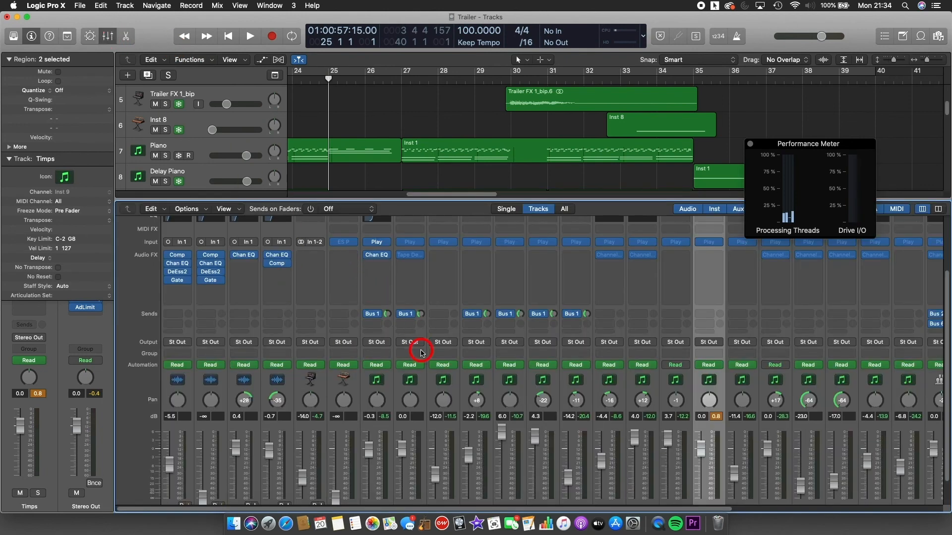
pyautogui.scroll(-3, 407, 377)
pyautogui.hscroll(3, 556, 346)
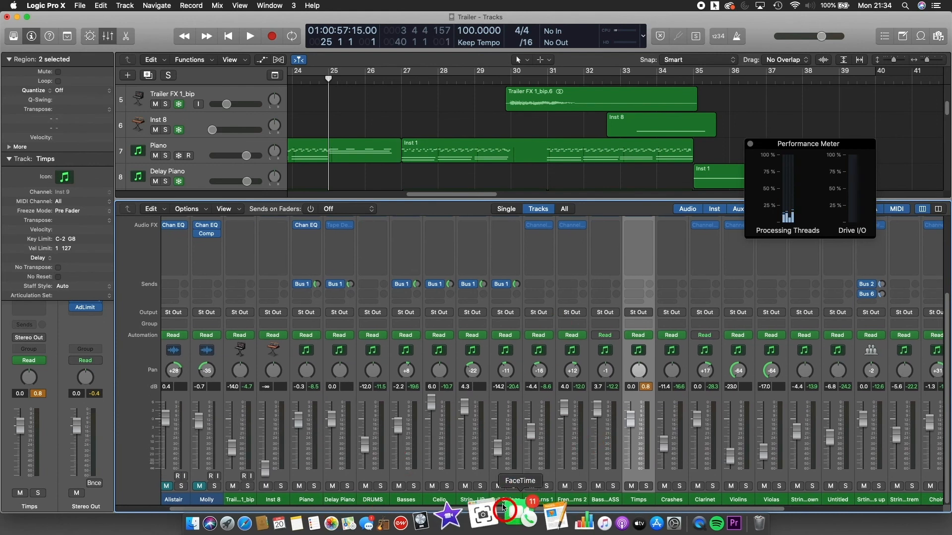
pyautogui.scroll(5, 503, 476)
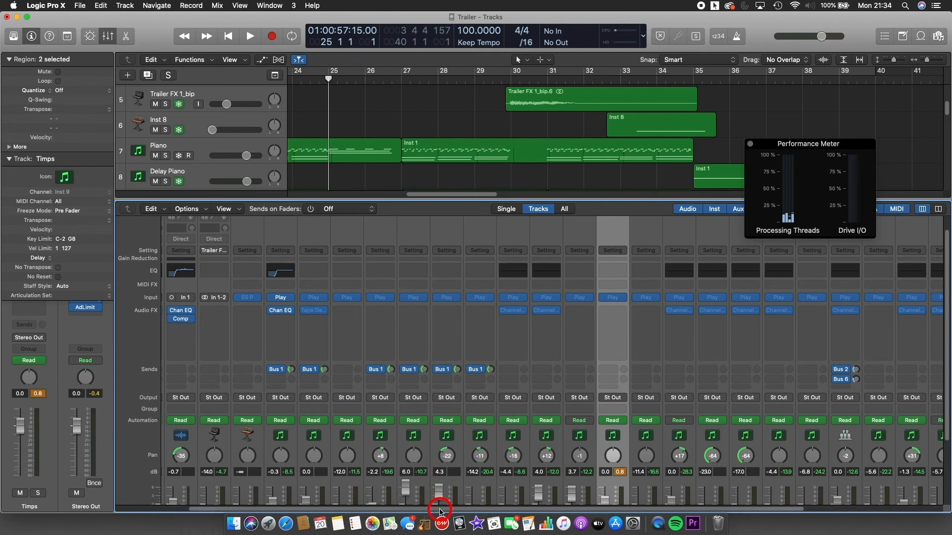
pyautogui.hscroll(-3, 426, 496)
pyautogui.scroll(-3, 356, 337)
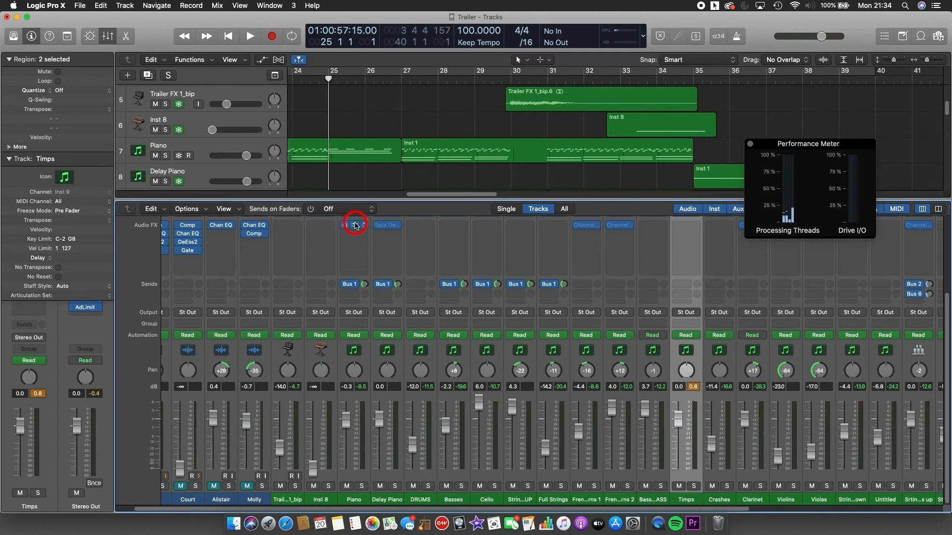
# Step: Open the Channel EQ on the unfrozen Piano channel to check that it is editable, and close it
pyautogui.click(355, 225)
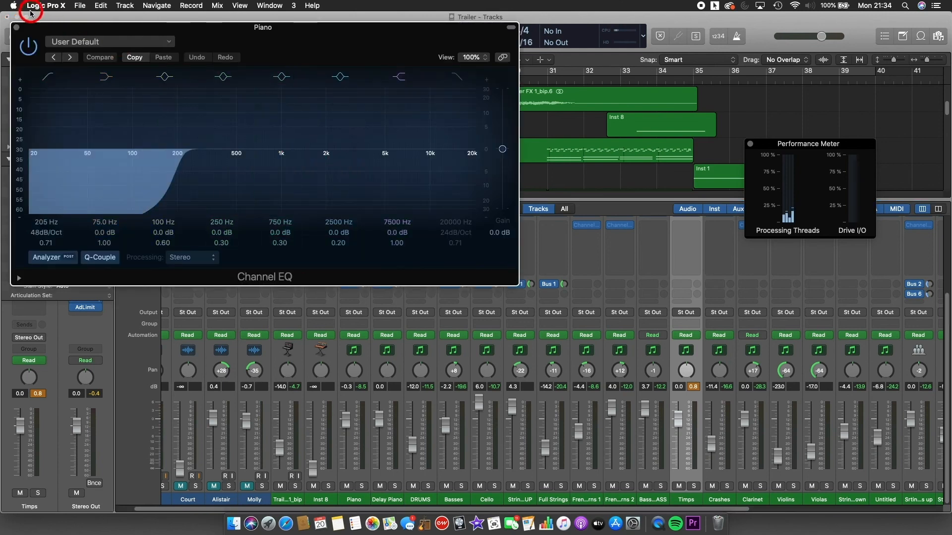
pyautogui.click(17, 25)
pyautogui.scroll(1, 251, 131)
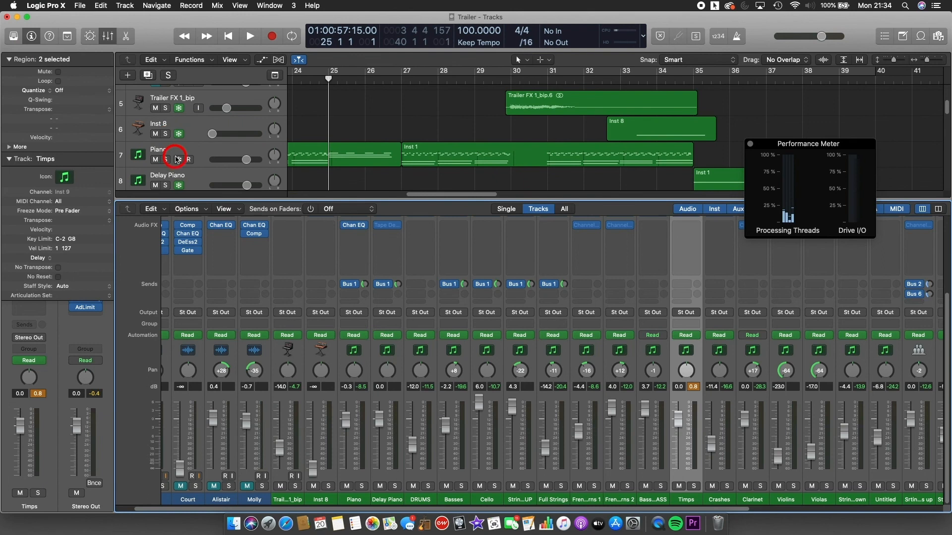